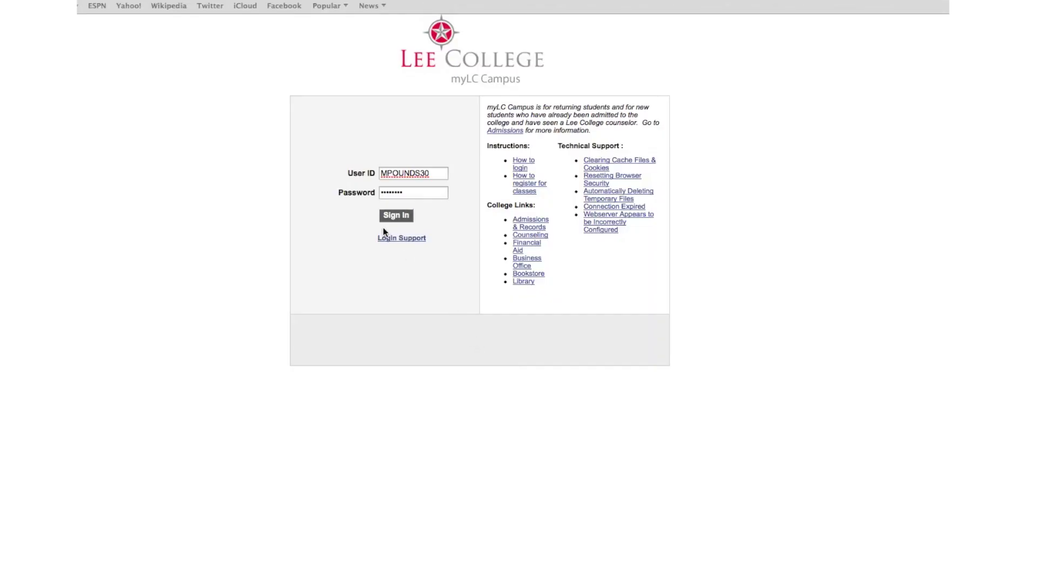
Step: Sign in to the Lee College myLC Campus portal with the student's user ID and password
click(390, 216)
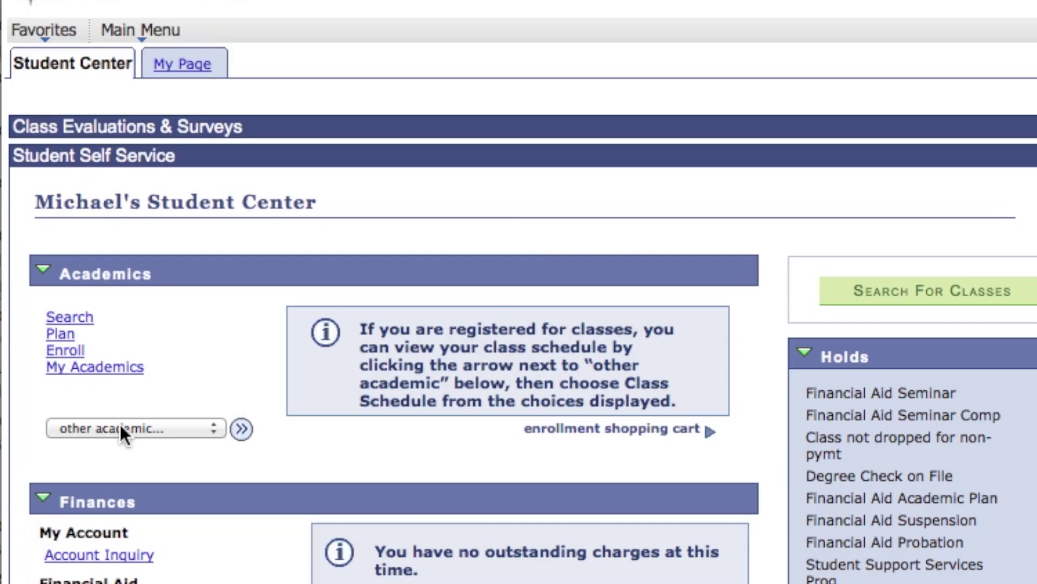
Step: Choose Academic Requirements from the 'other academic' list in Student Center and go to it
click(119, 425)
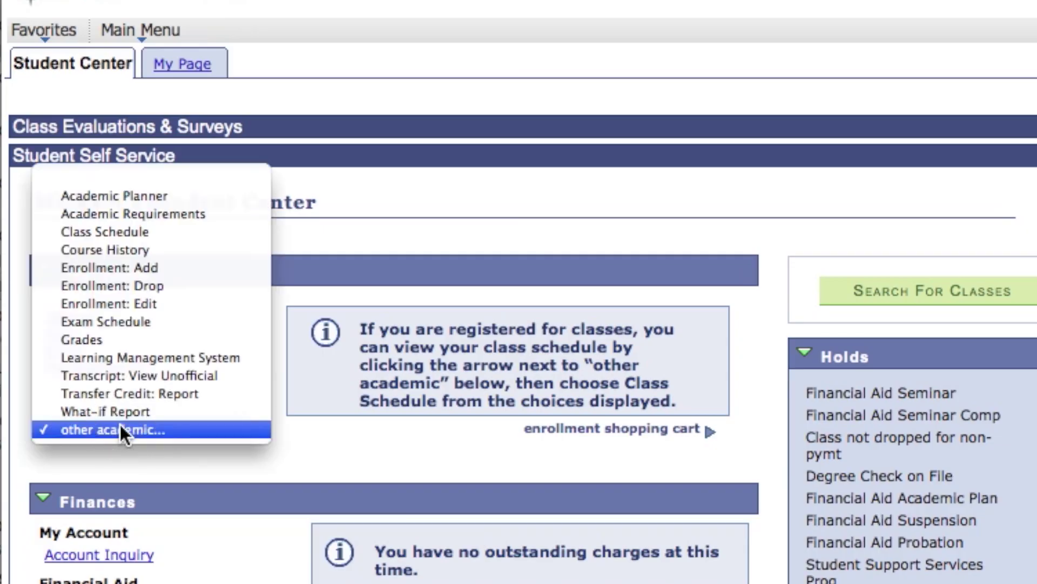
click(208, 215)
click(243, 430)
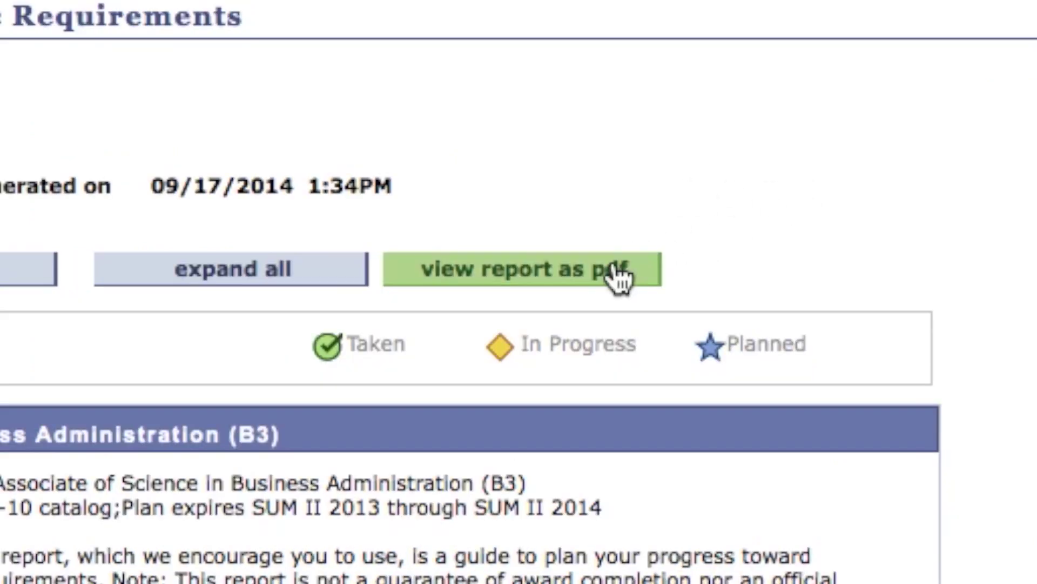
click(765, 371)
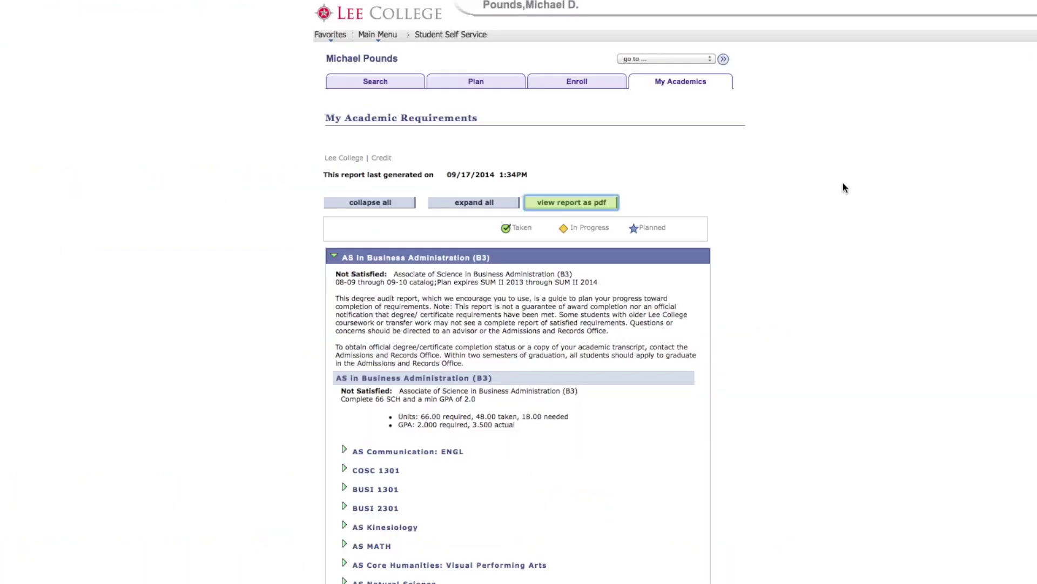
click(342, 257)
drag(362, 257, 505, 258)
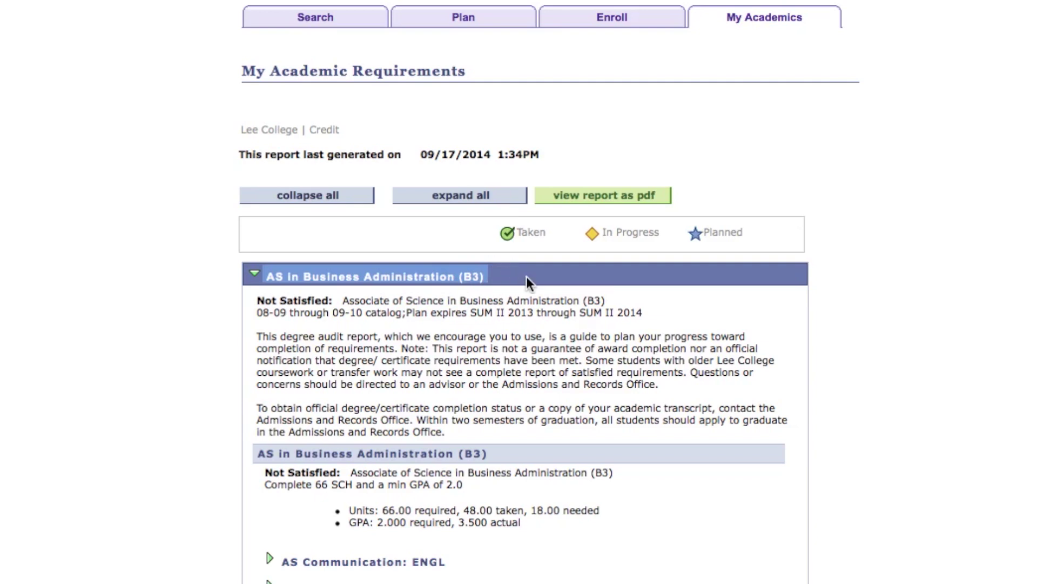
click(526, 277)
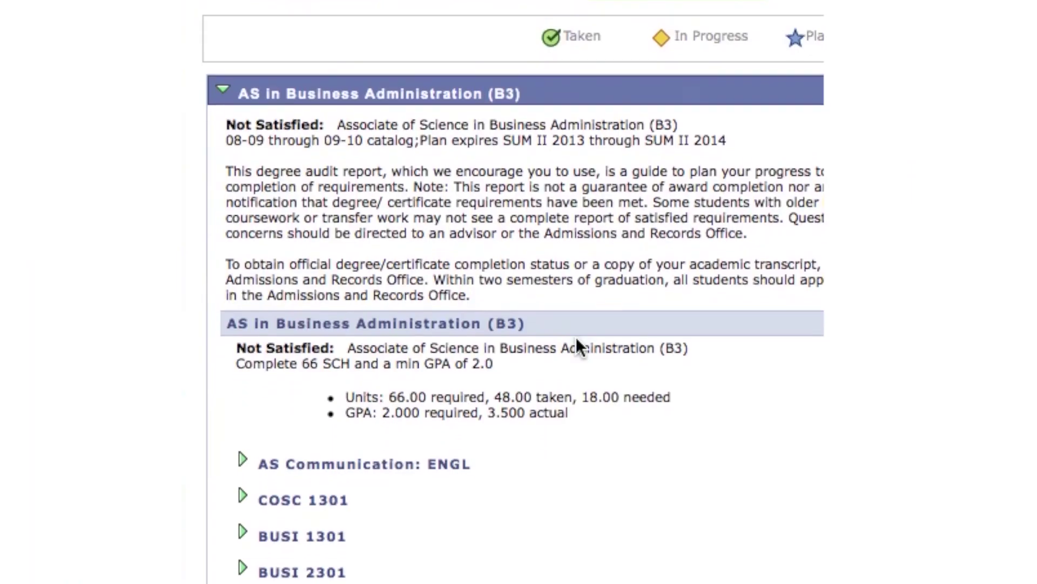
scroll(576, 336, down, 3)
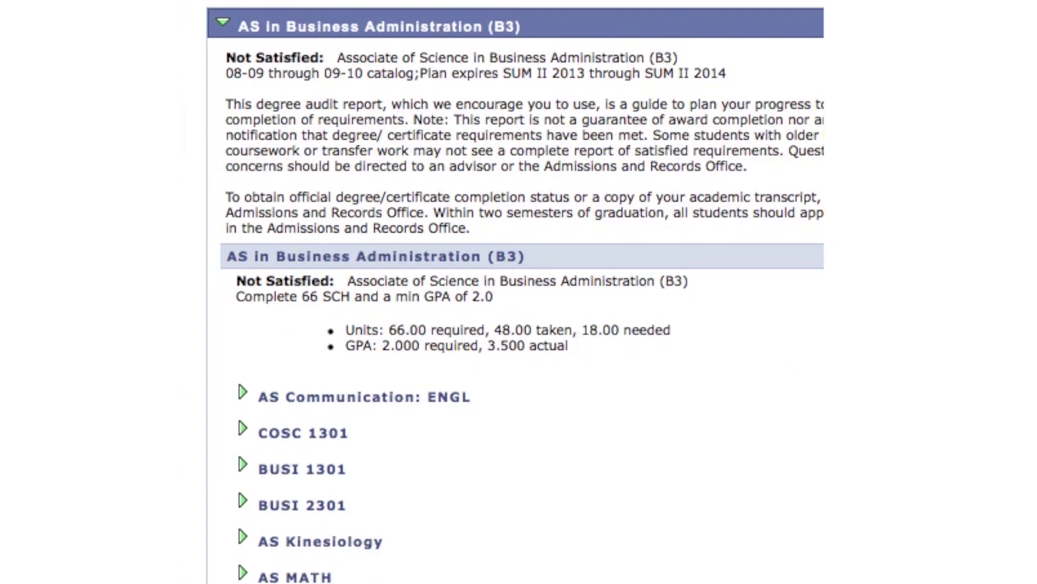
Step: Scroll to COSC 1301 and expand it, showing COSC1300 with an A in Summer I 2011
scroll(515, 292, down, 3)
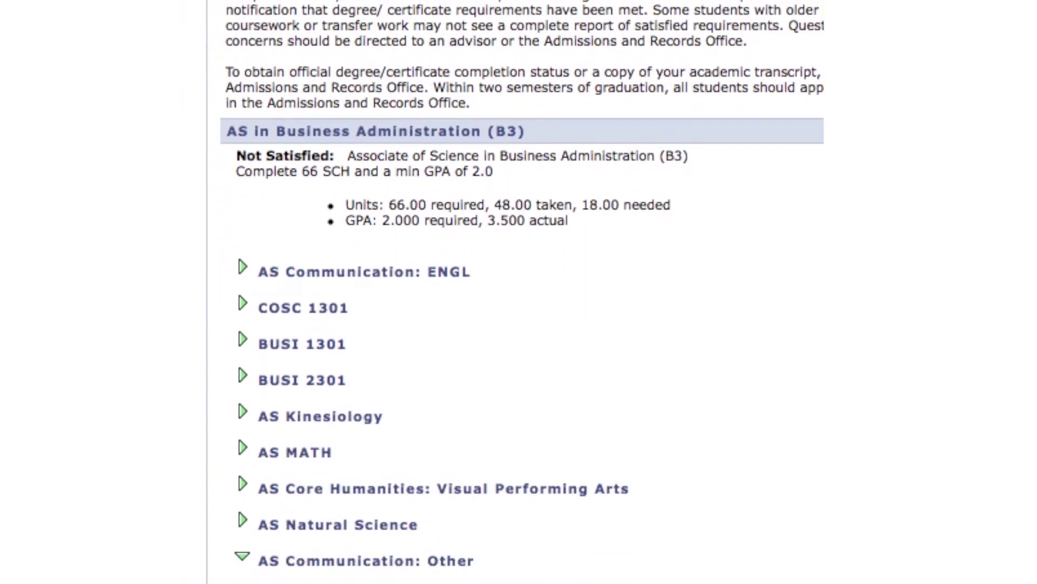
scroll(704, 337, down, 2)
scroll(704, 337, up, 5)
scroll(704, 337, down, 1)
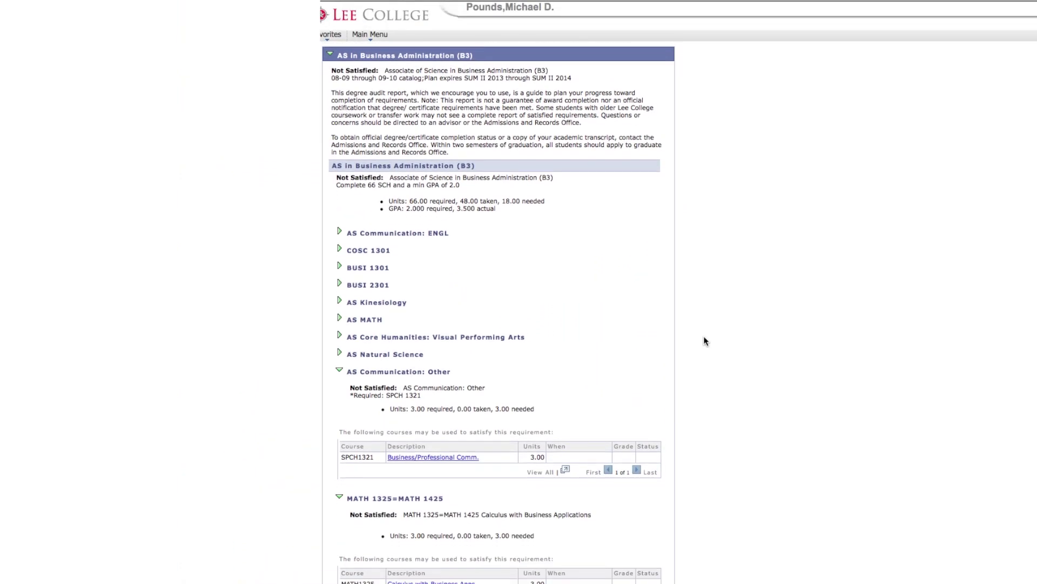
scroll(704, 337, down, 1)
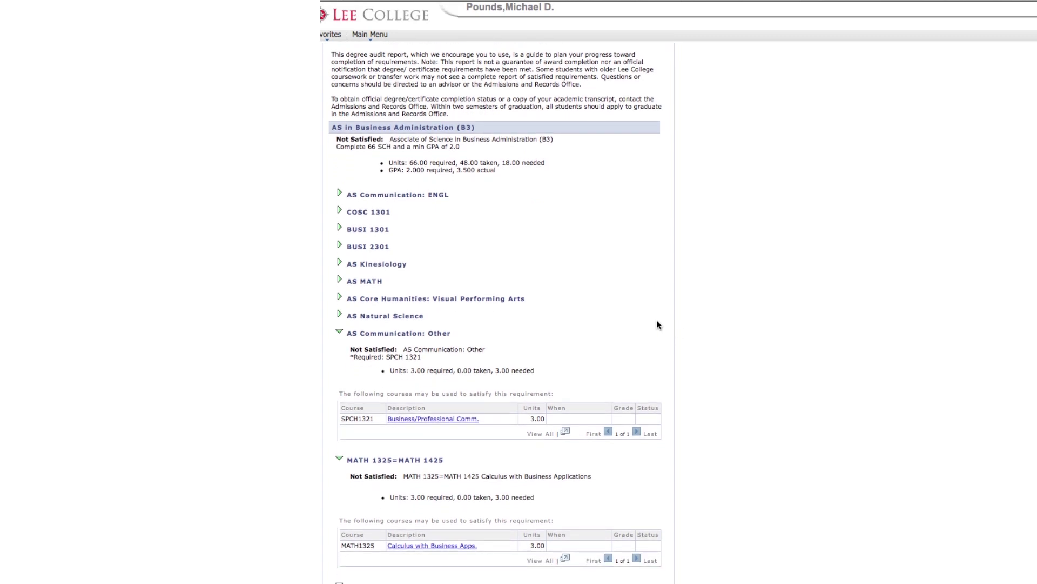
click(340, 212)
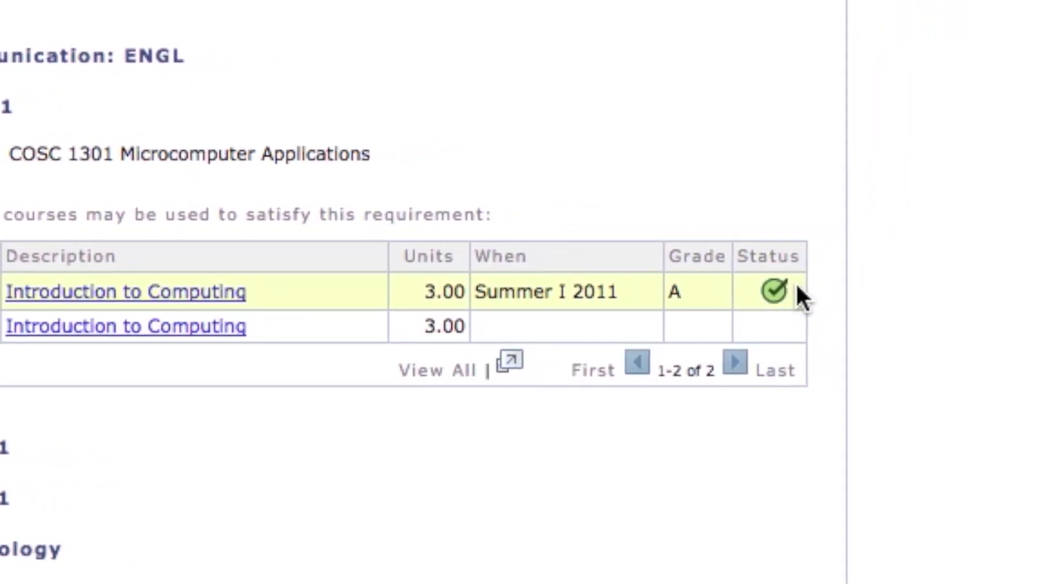
Step: Collapse COSC 1301 and scroll down to the AS Communication: Other requirement needing SPCH1321
click(336, 200)
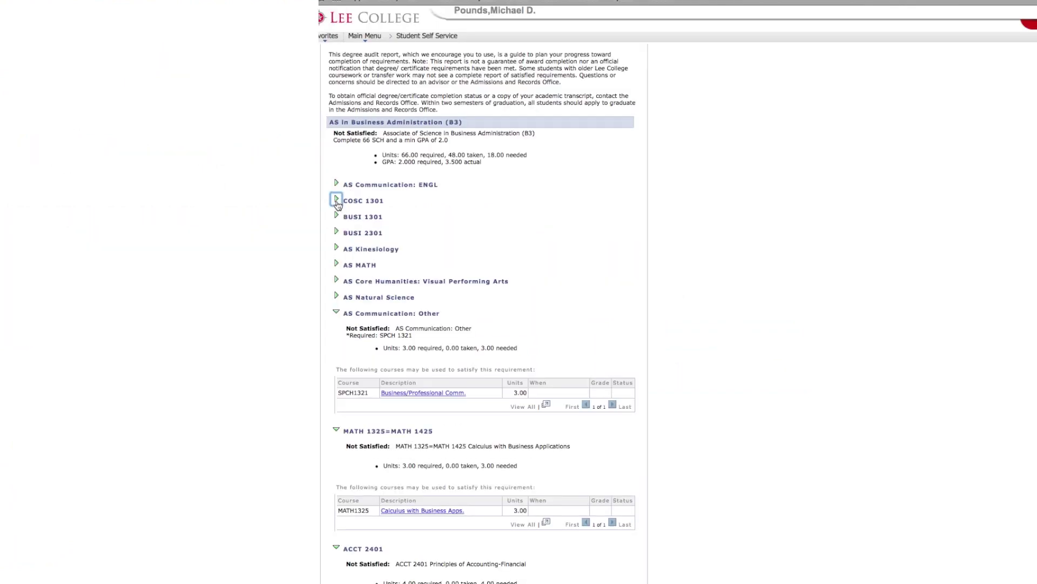
scroll(410, 347, down, 3)
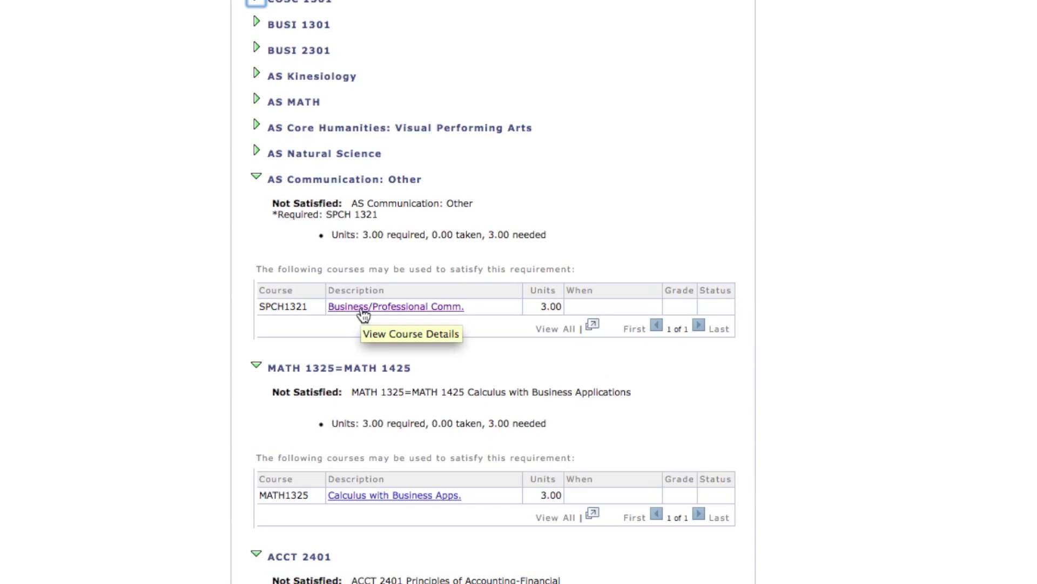
Step: Open the Business/Professional Comm. (SPCH 1321) course details and view its class sections
click(429, 315)
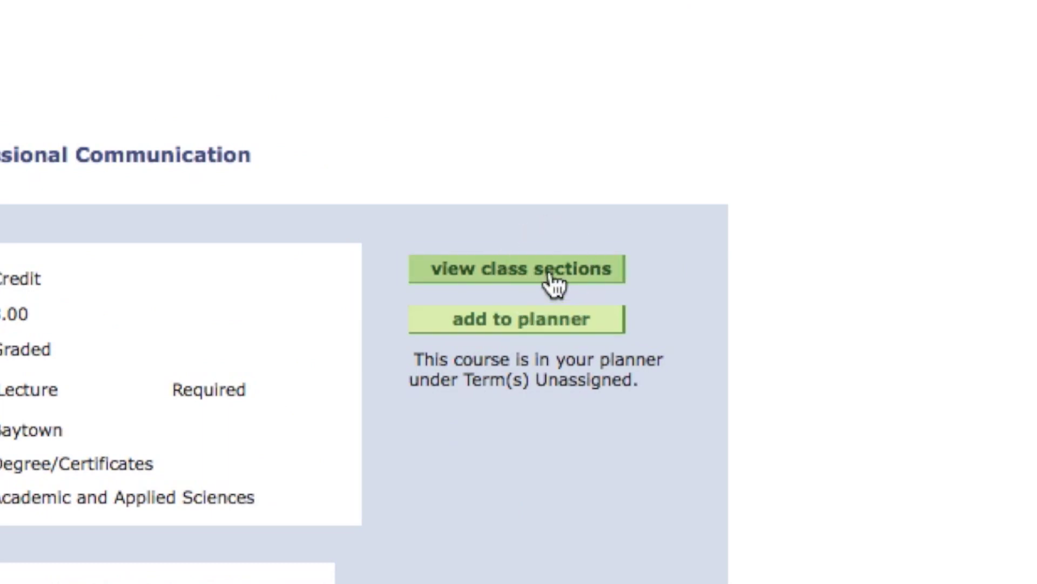
click(552, 276)
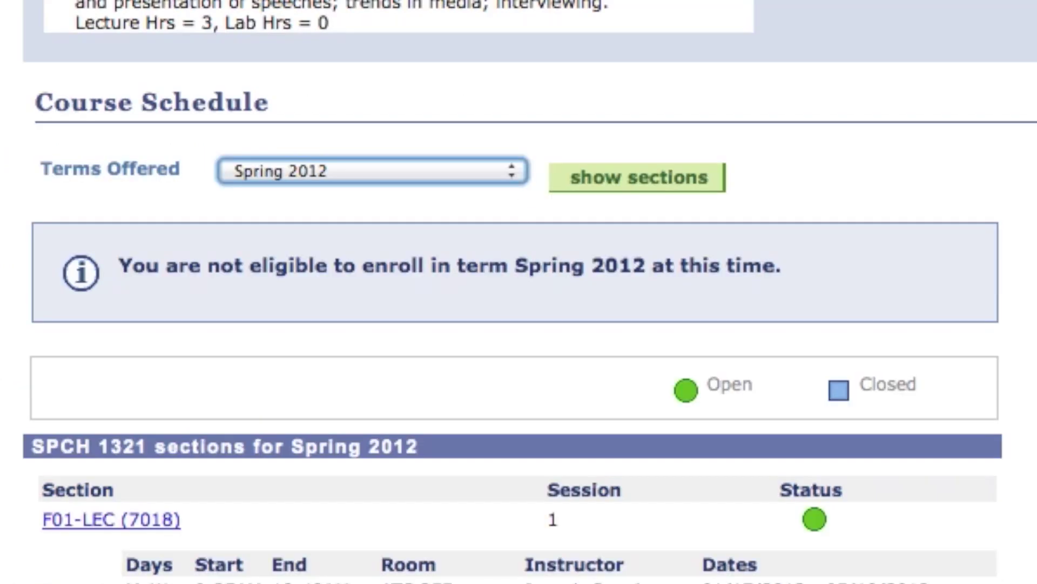
Step: Pick offered terms to list SPCH 1321 sections, then select open Fall 2014 section F002
click(378, 421)
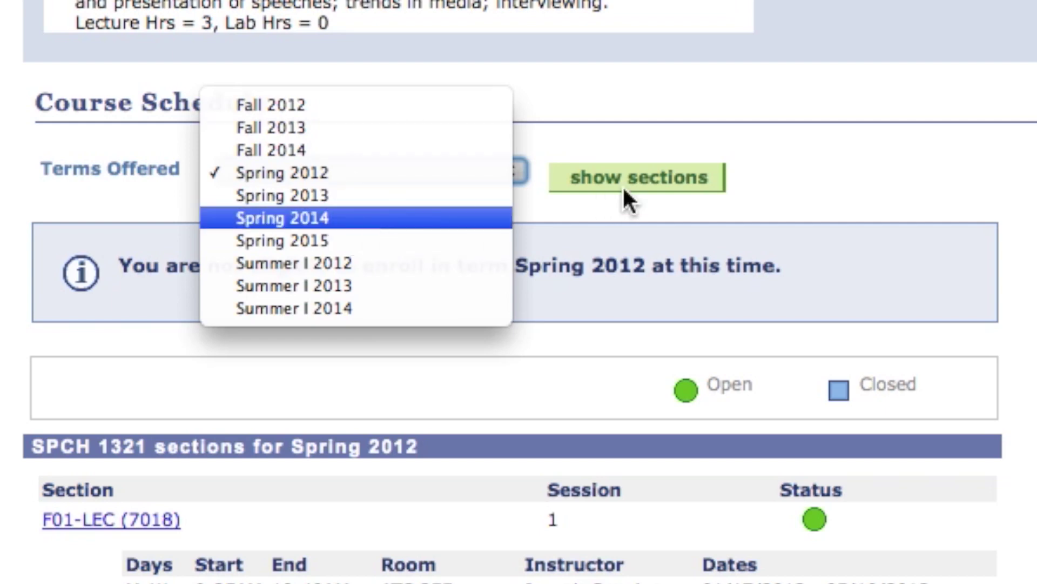
click(603, 183)
click(601, 178)
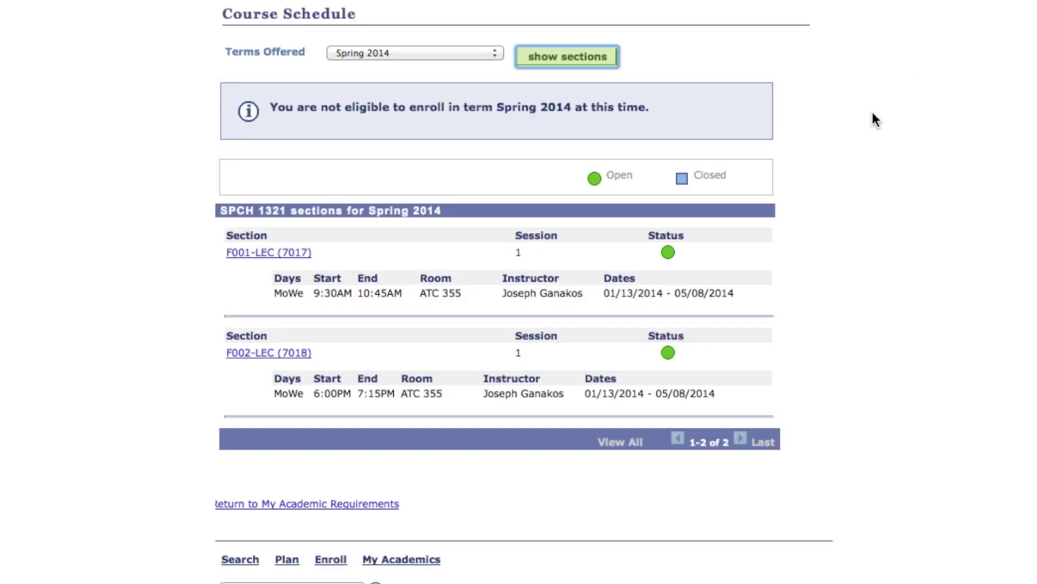
scroll(792, 237, up, 1)
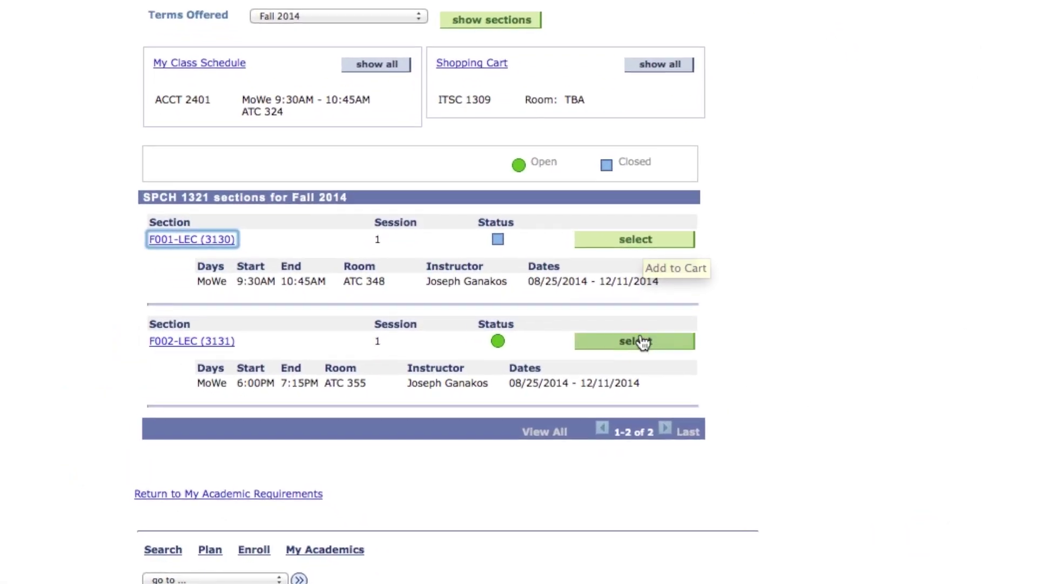
click(643, 342)
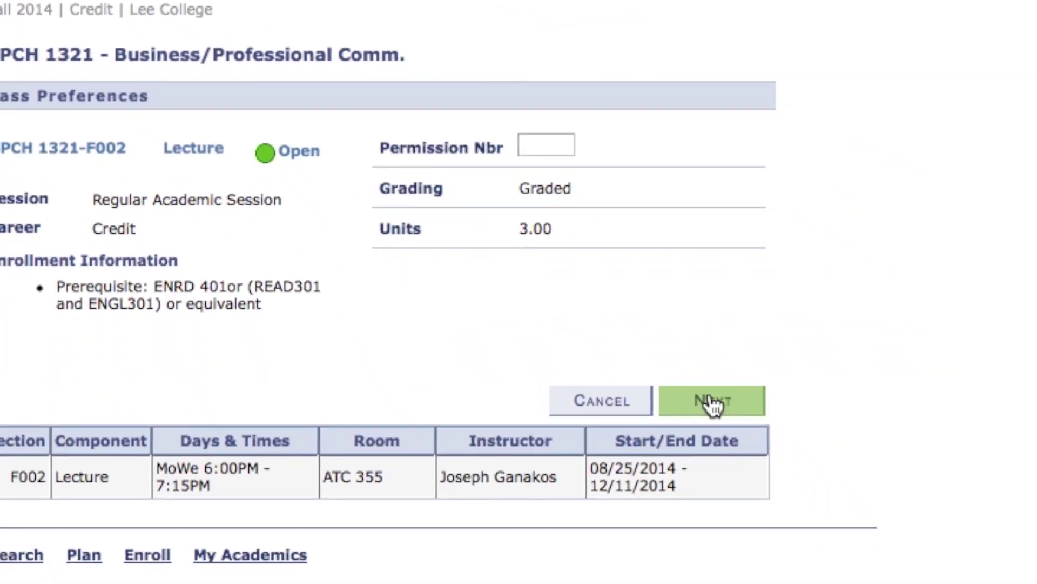
Step: Accept the Enrollment Preferences for SPCH 1321-F002 to place it in the Fall 2014 cart
click(712, 401)
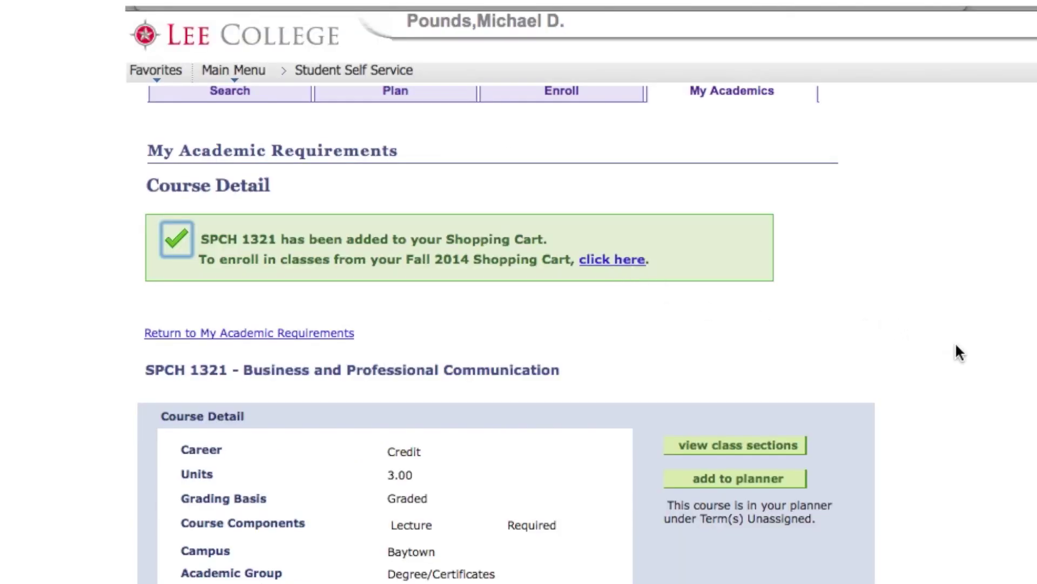
Step: Go to the Fall 2014 Shopping Cart and mark ITSC 1309-OL2A for enrollment
scroll(708, 295, down, 5)
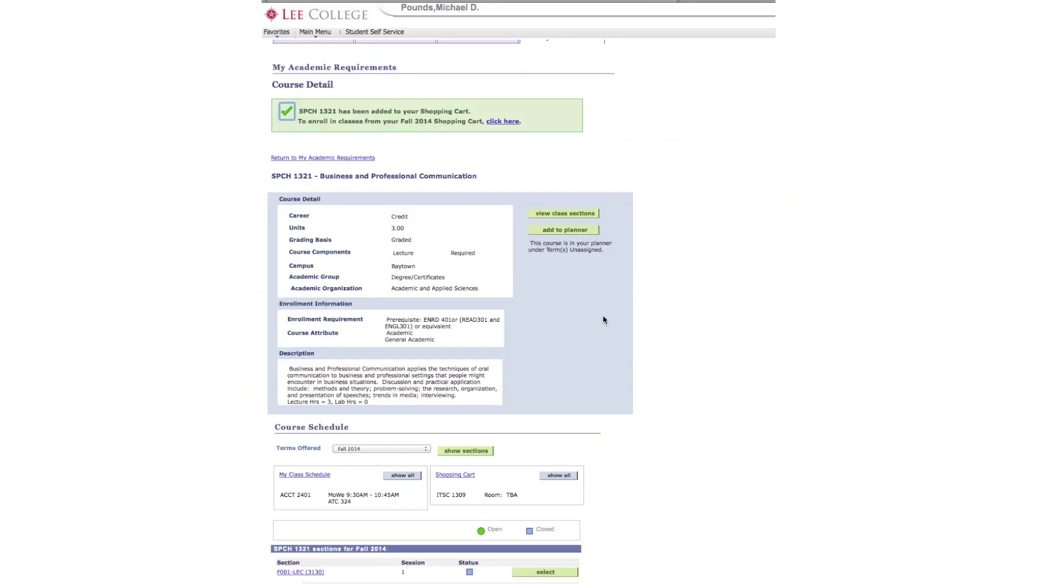
scroll(604, 316, up, 1)
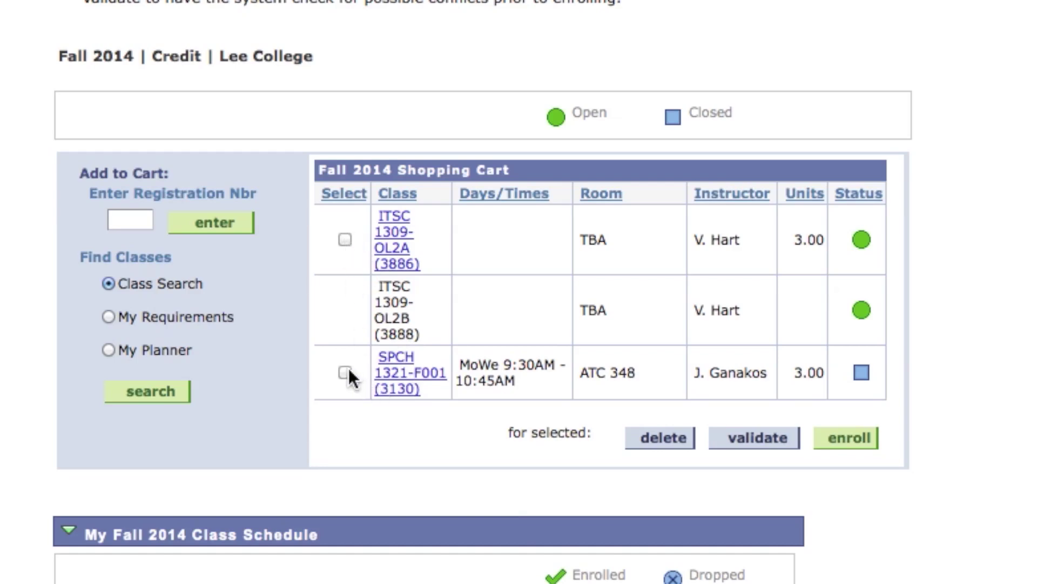
click(345, 239)
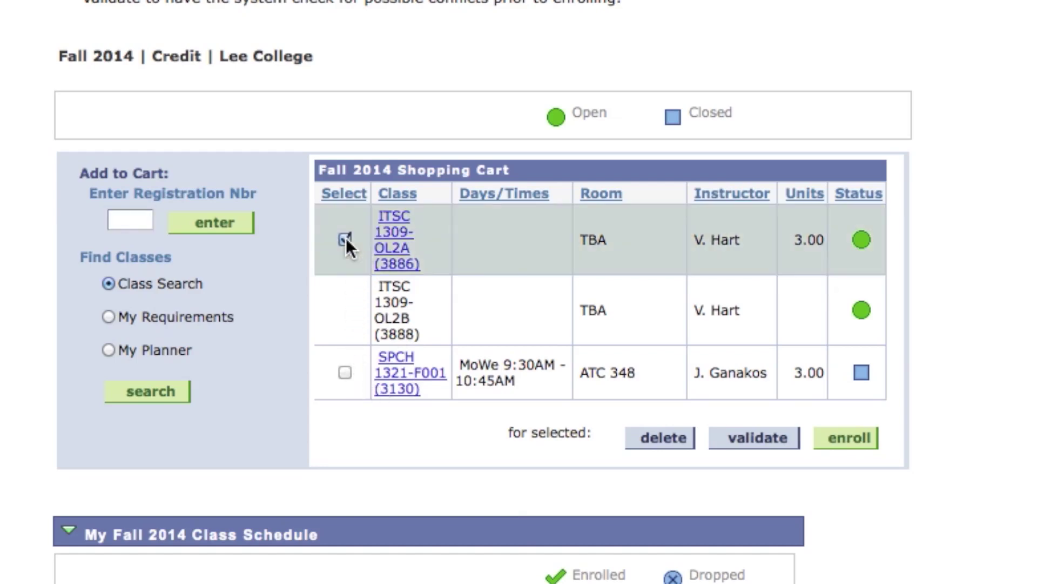
Step: Enroll in the marked ITSC 1309-OL2A class from the Fall 2014 cart
click(853, 446)
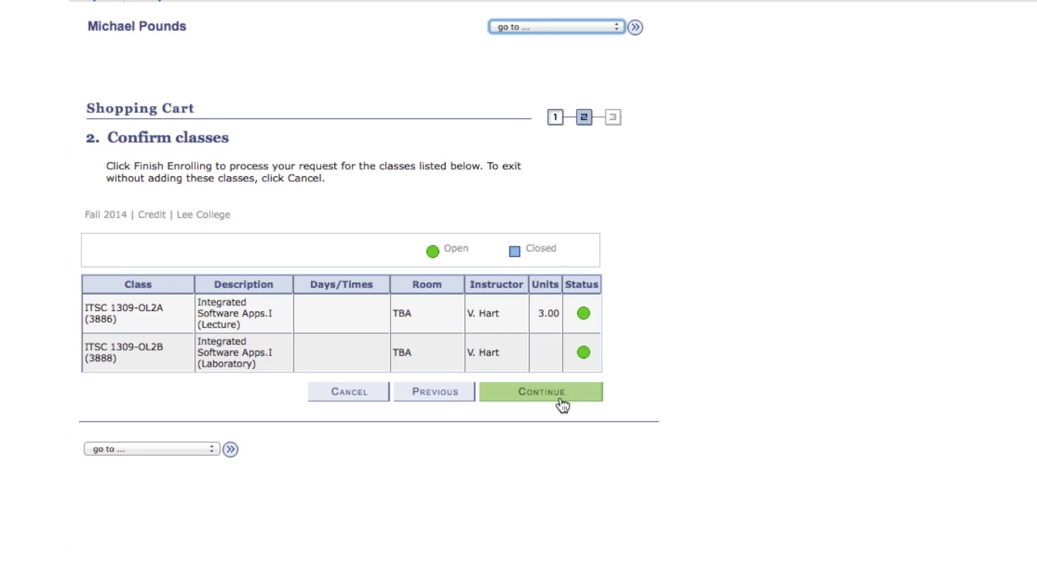
Step: Confirm the classes and payment notice, then review the 'online registration has ended' error
click(562, 404)
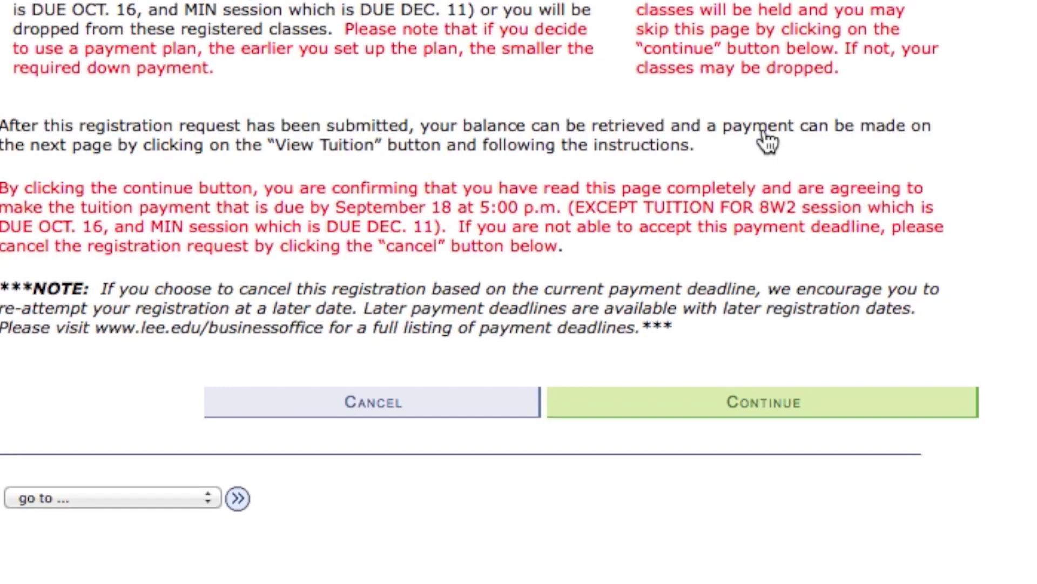
click(749, 416)
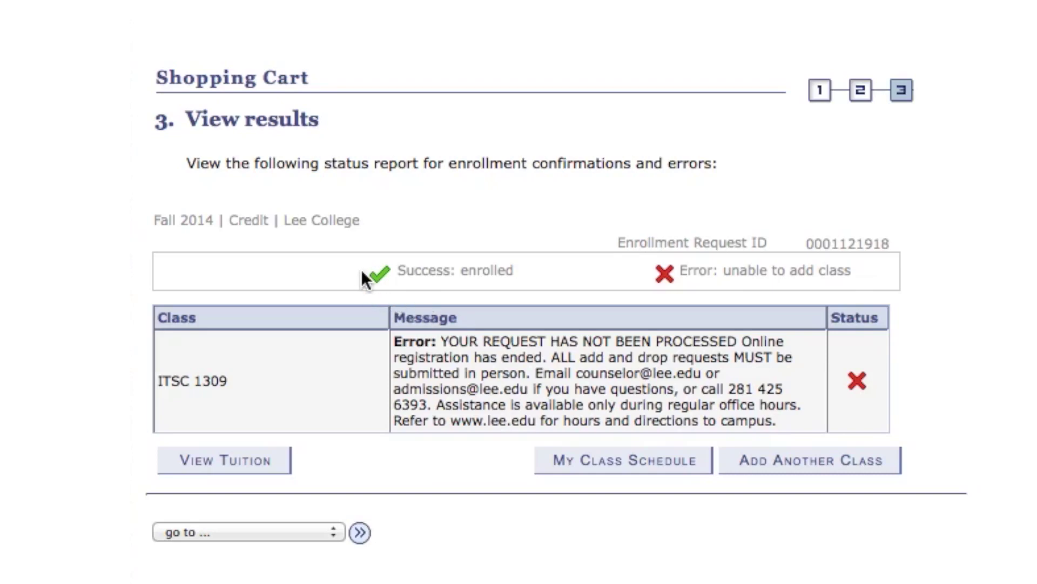
triple_click(438, 271)
click(369, 269)
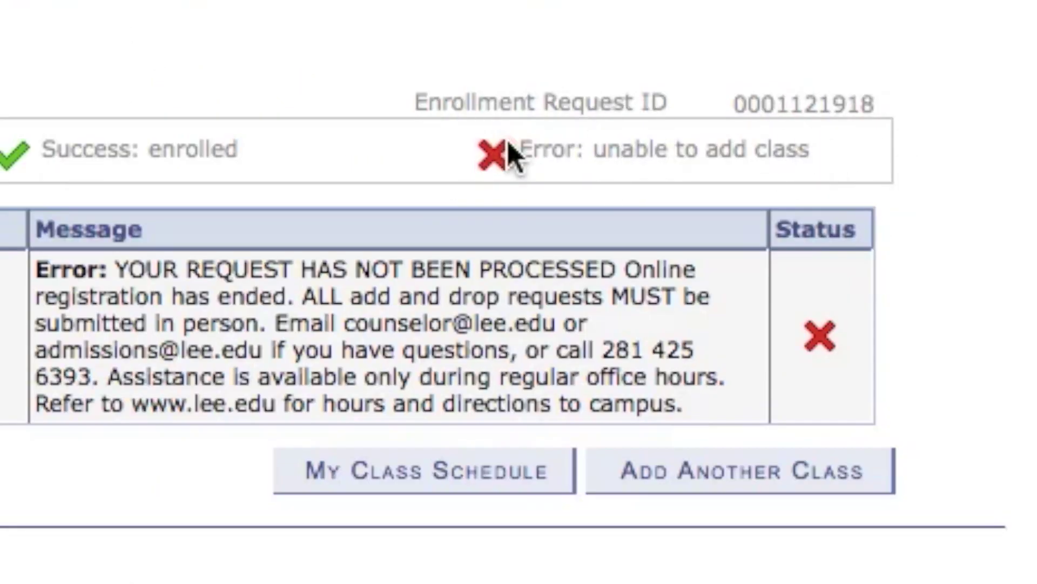
triple_click(466, 156)
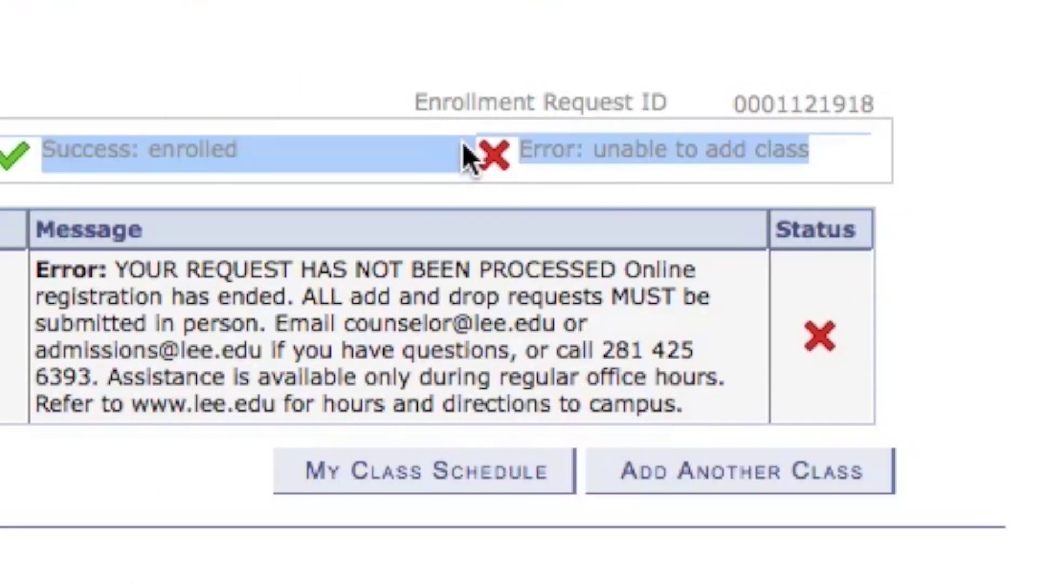
click(487, 59)
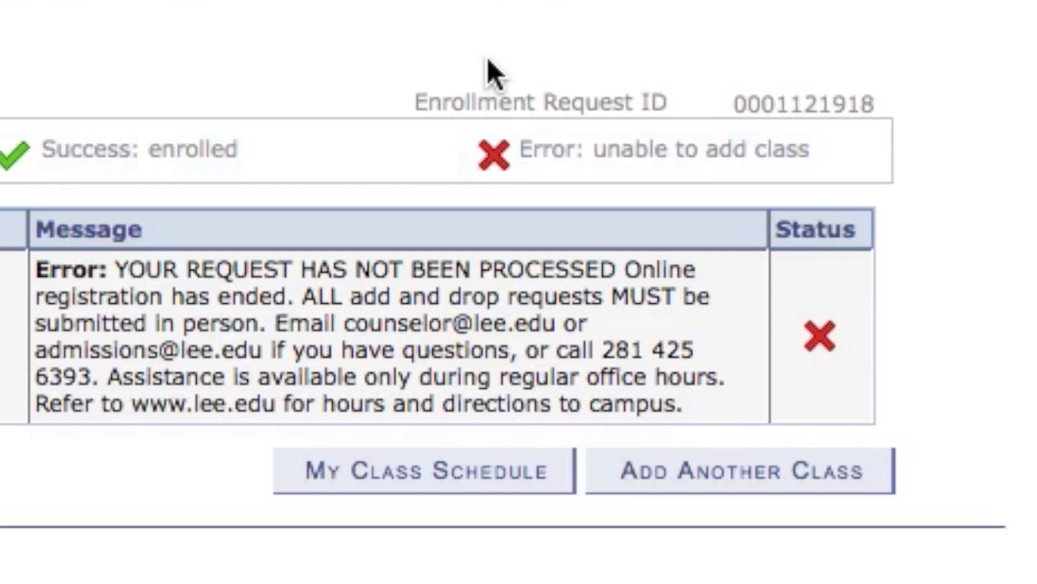